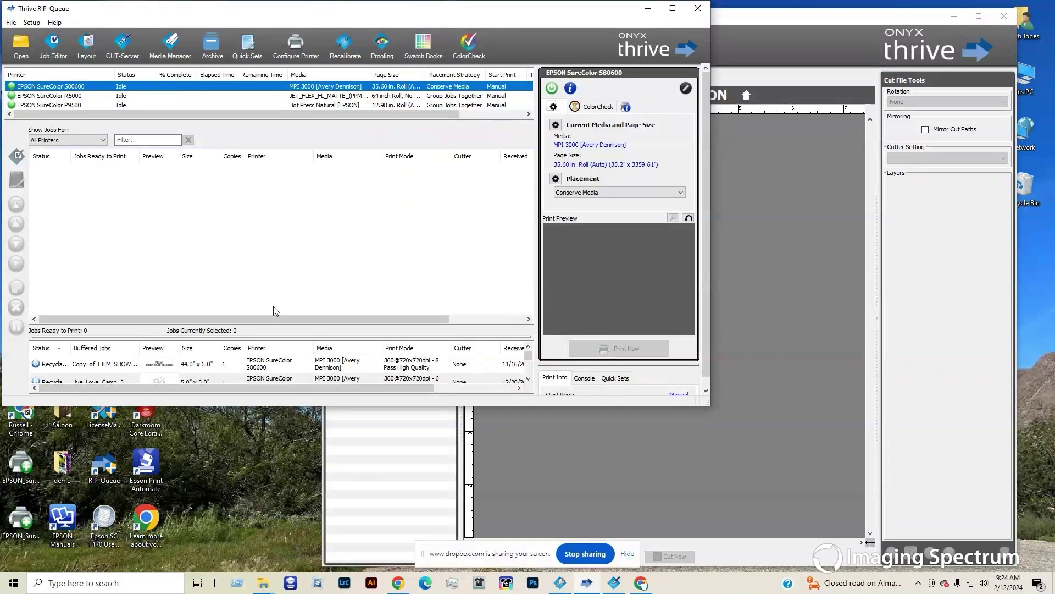
- Open 100xE 1.pdf, 100xE 2.pdf, 100xE 3.pdf and 100xE 4.pdf from the YELLOW (F:) drive for the EPSON SureColor S80600
{"action": "left_click", "coordinate": [21, 44]}
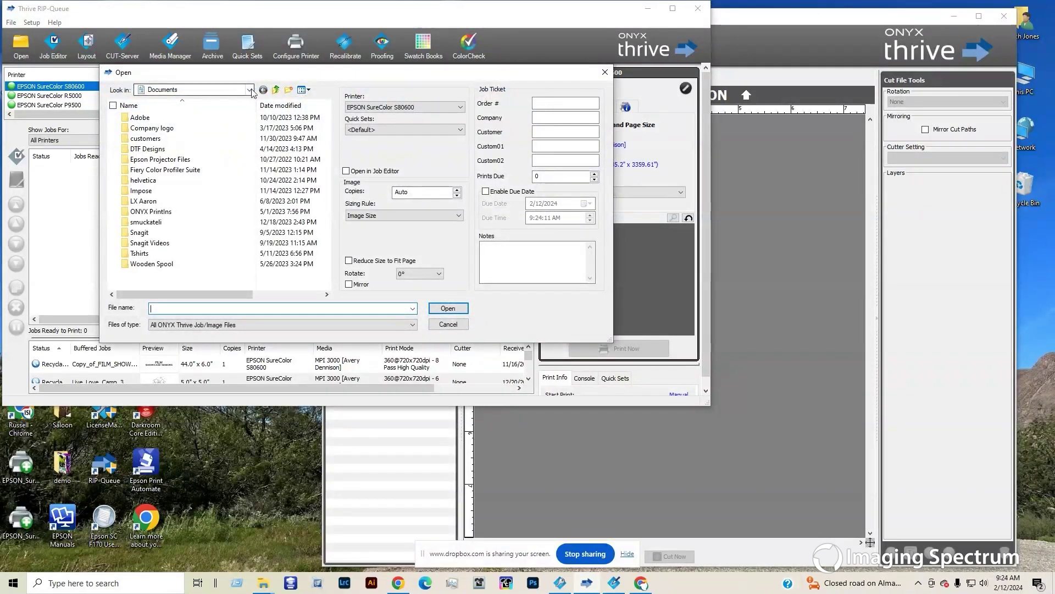
{"action": "left_click", "coordinate": [249, 90]}
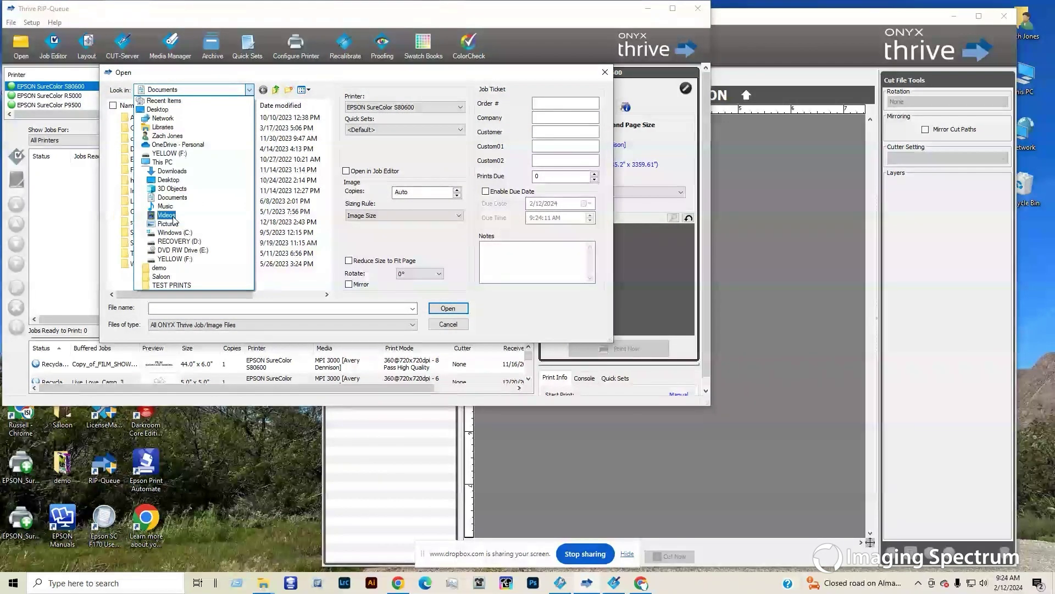
{"action": "left_click", "coordinate": [168, 259]}
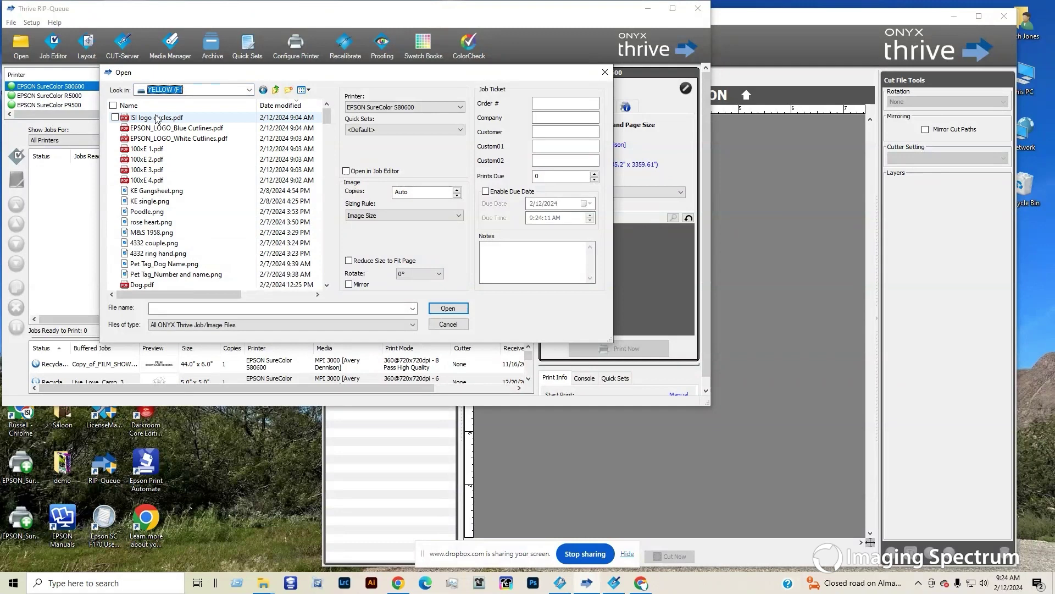
{"action": "left_click", "coordinate": [151, 150]}
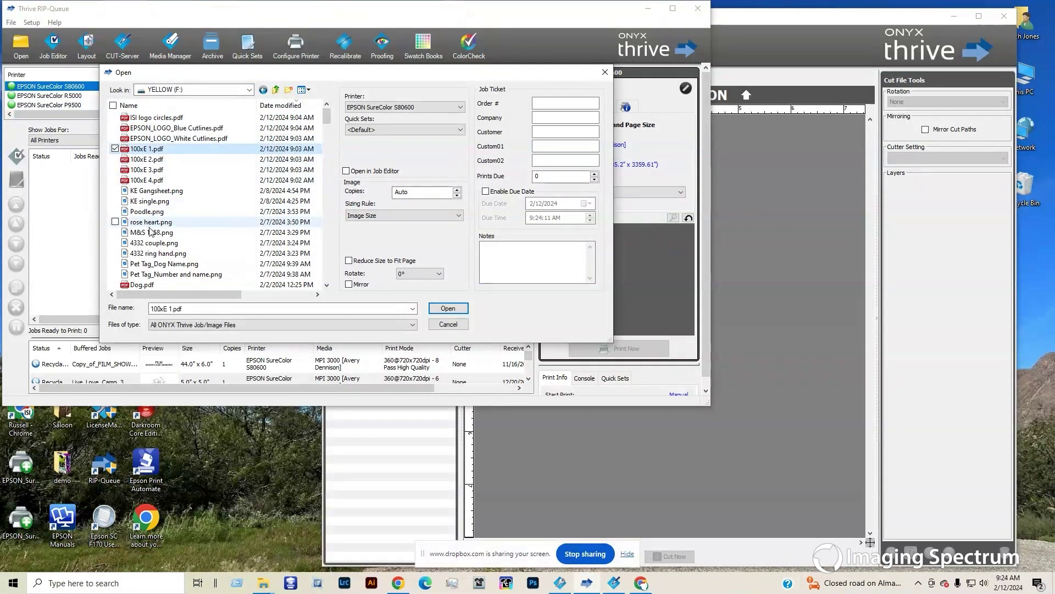
{"action": "left_click", "coordinate": [159, 182], "text": "shift"}
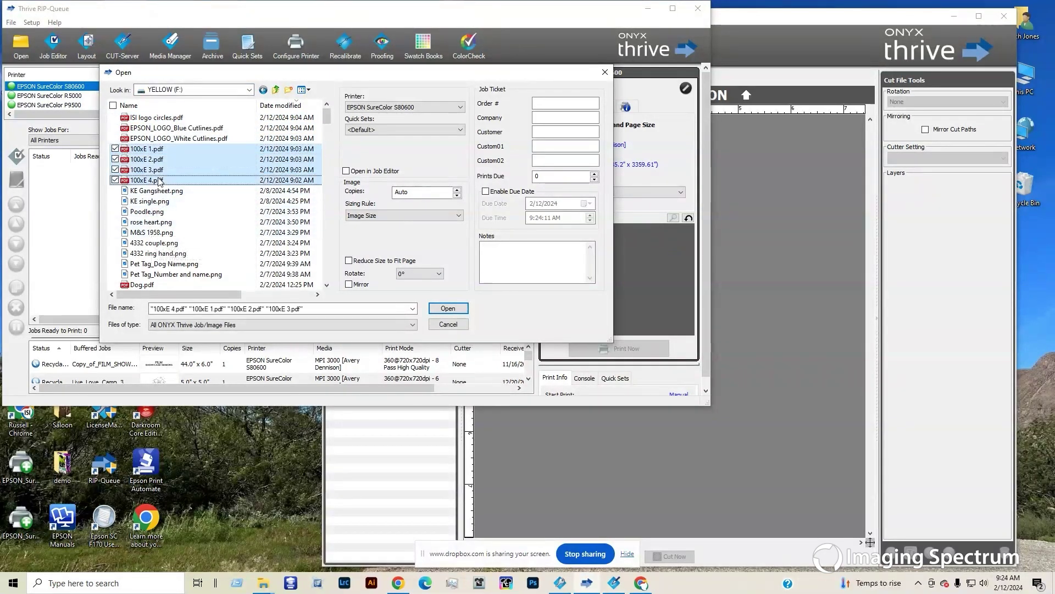
{"action": "left_click", "coordinate": [448, 308]}
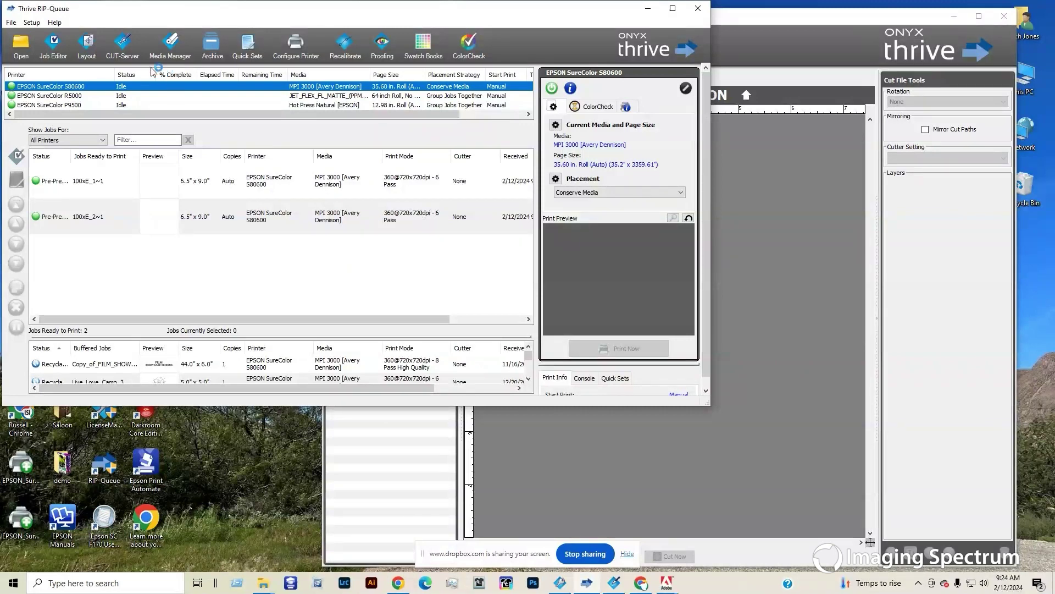
- Switch to CUT-Server, widen the Graphtec FC9000 job list and sort it by date with the newest job first
{"action": "left_click", "coordinate": [121, 48]}
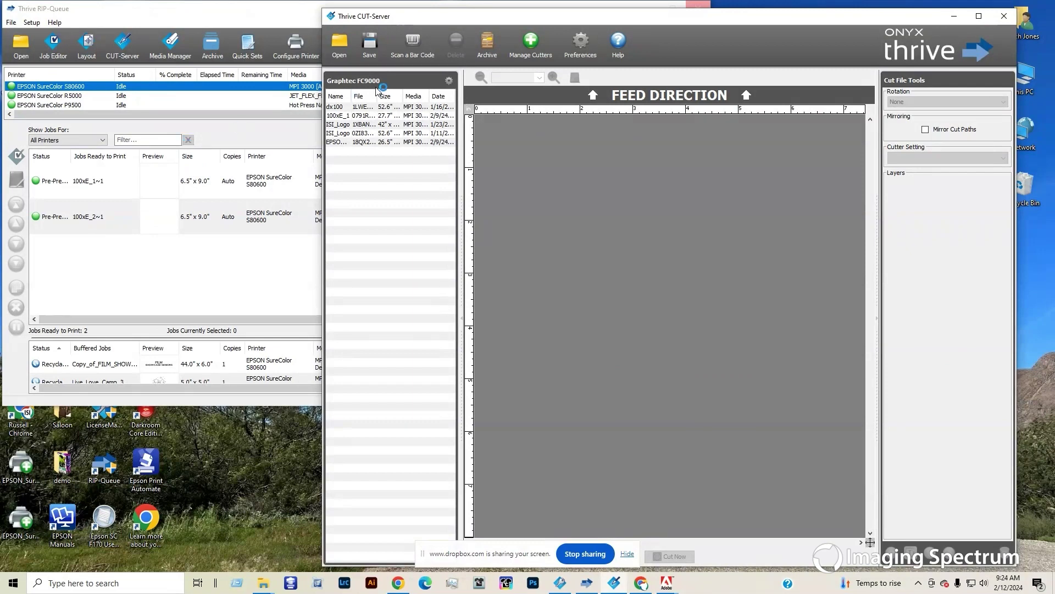
{"action": "left_click", "coordinate": [441, 97]}
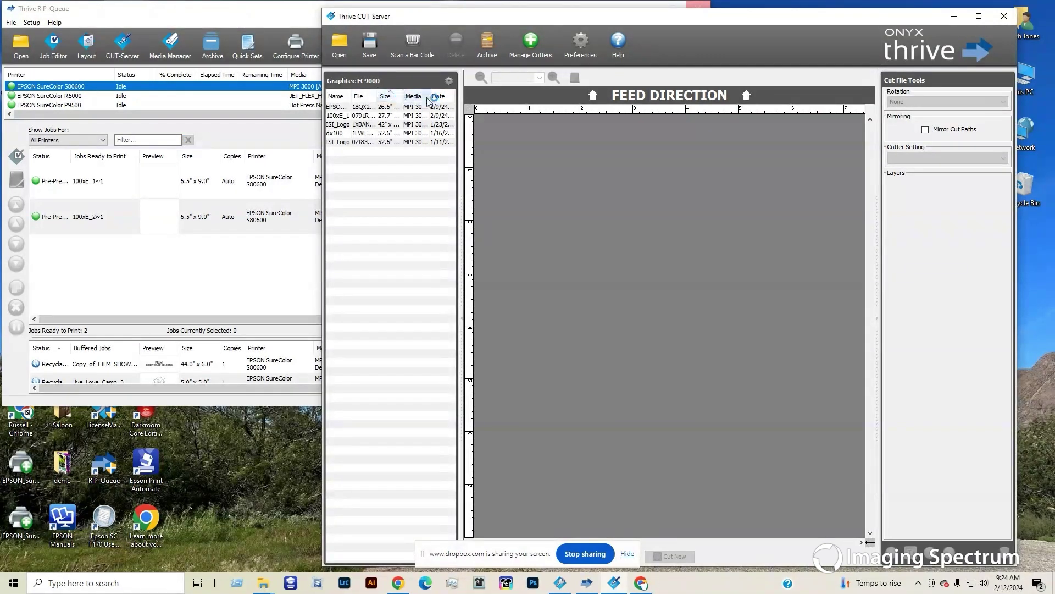
{"action": "left_click", "coordinate": [440, 97]}
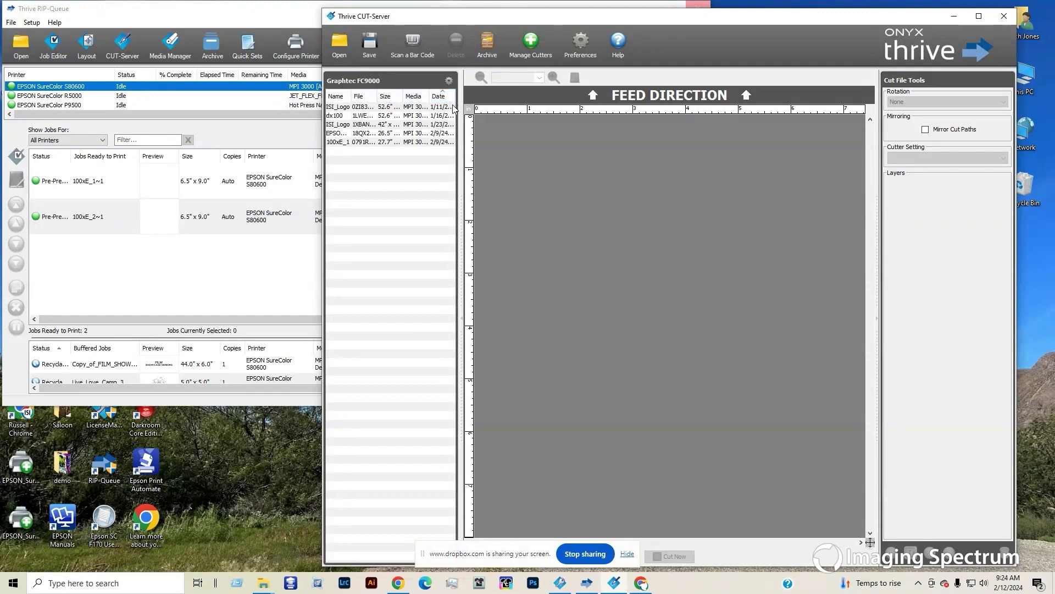
{"action": "left_click_drag", "start_coordinate": [462, 108], "coordinate": [526, 108]}
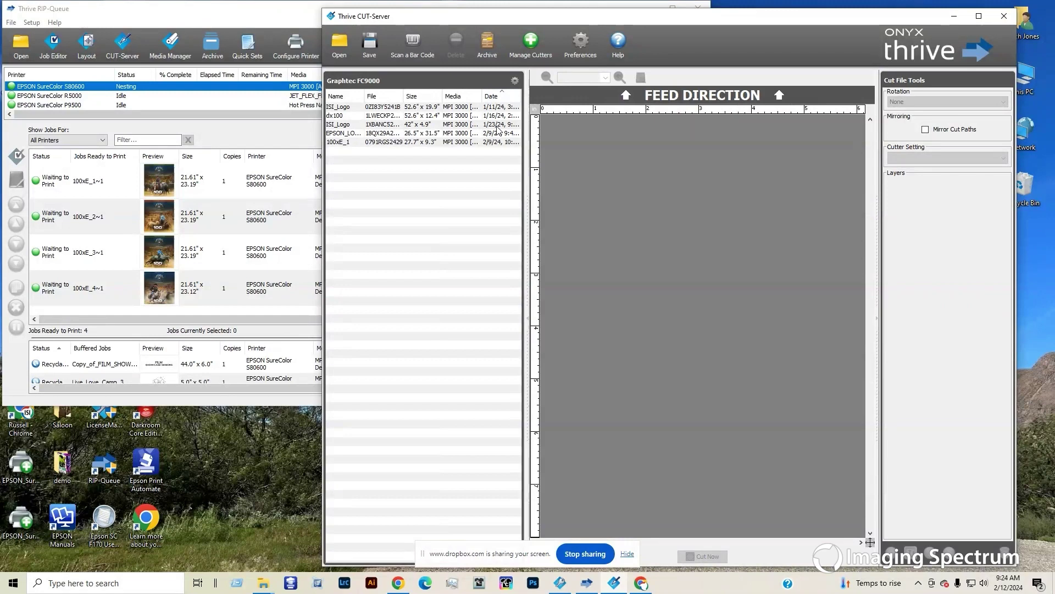
{"action": "left_click", "coordinate": [493, 96]}
{"action": "left_click", "coordinate": [497, 124]}
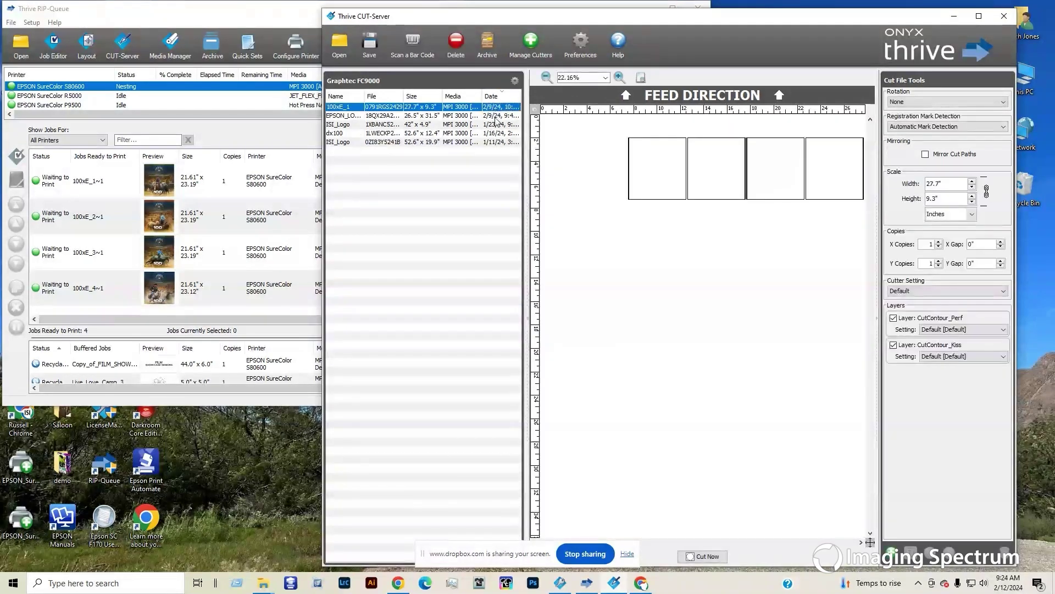
{"action": "left_click", "coordinate": [501, 133]}
{"action": "left_click", "coordinate": [497, 142]}
{"action": "left_click", "coordinate": [494, 106]}
- Switch back to RIP-Queue and set the image width of job 100xE_1~1 to 5 inches in its job properties
{"action": "left_click", "coordinate": [260, 170]}
{"action": "left_click", "coordinate": [193, 184]}
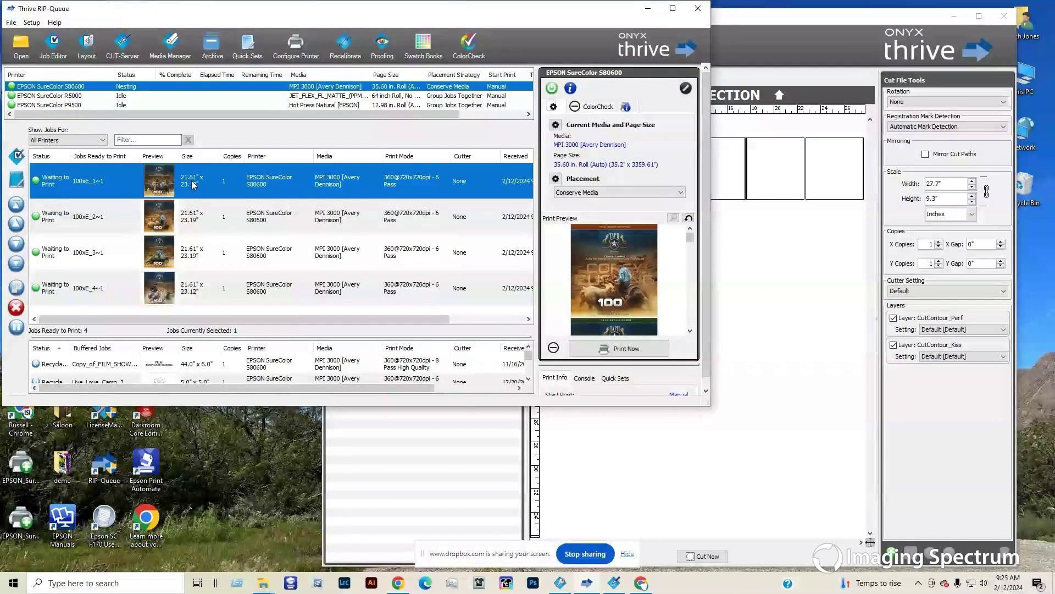
{"action": "double_click", "coordinate": [189, 180]}
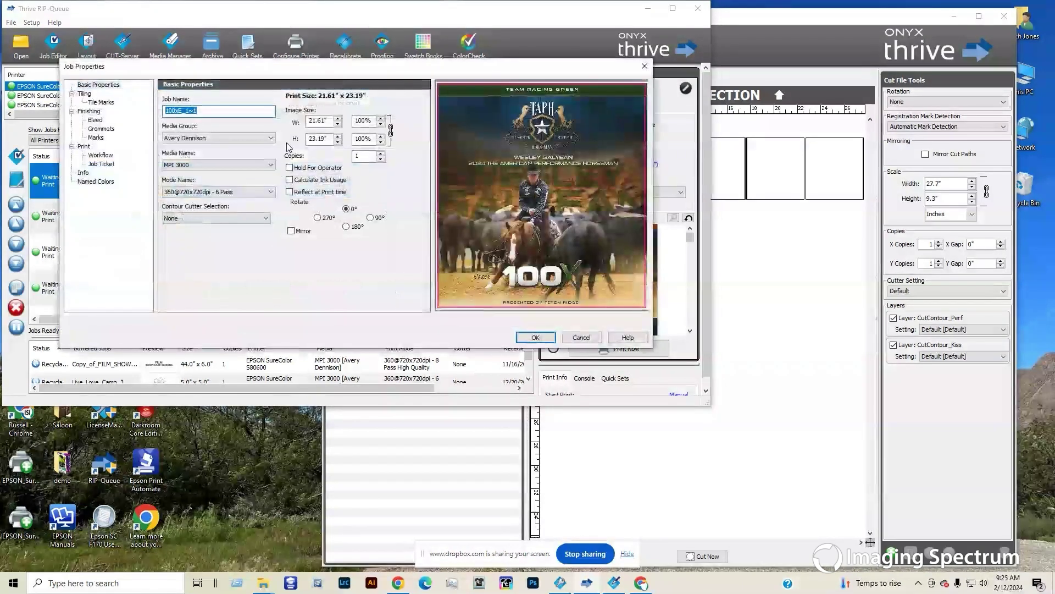
{"action": "double_click", "coordinate": [325, 121]}
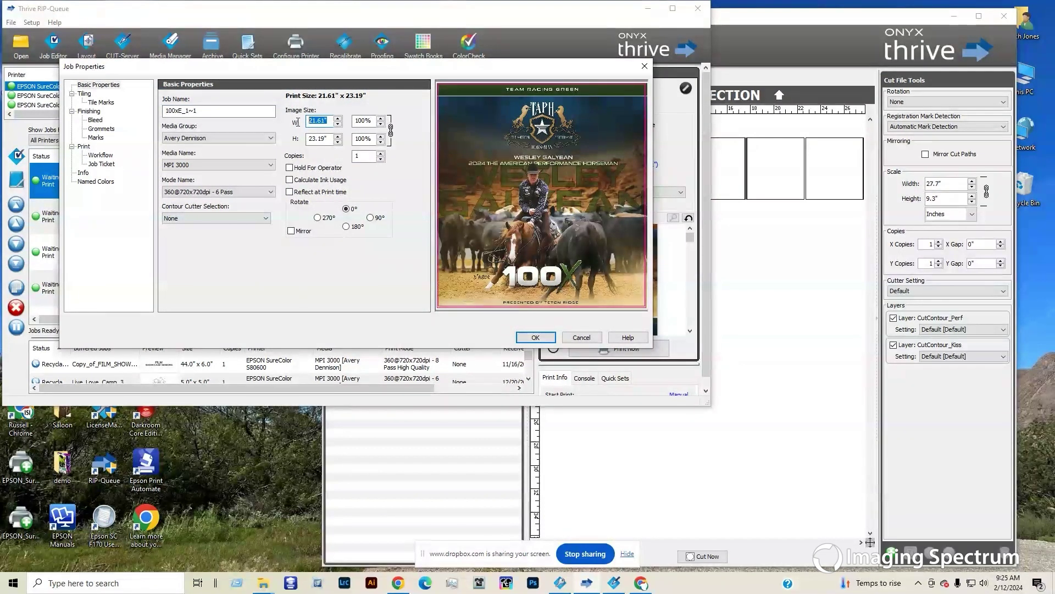
{"action": "type", "text": "4"}
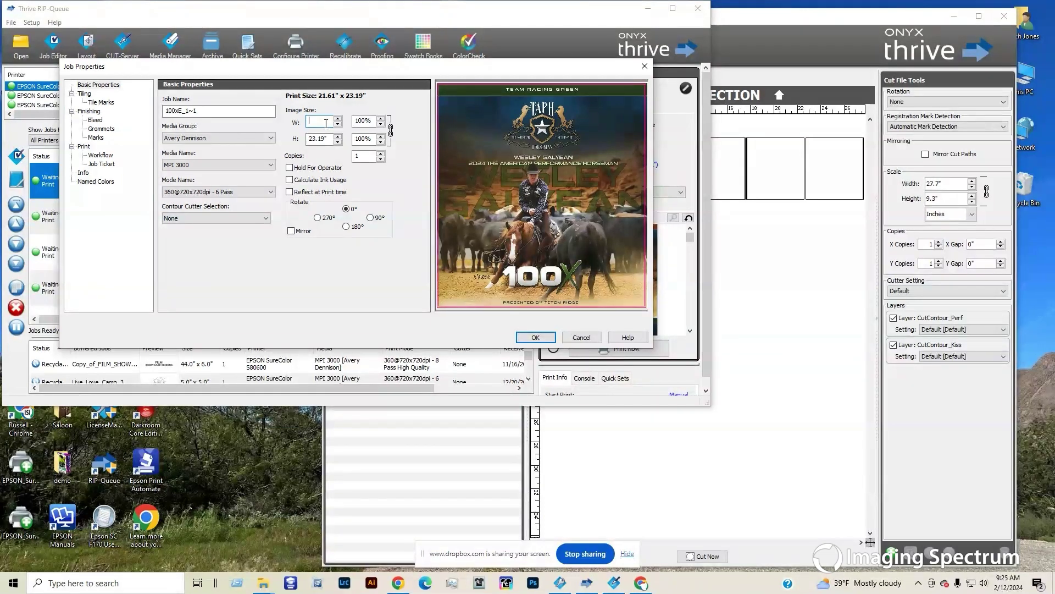
{"action": "type", "text": "5"}
{"action": "key", "text": "Tab"}
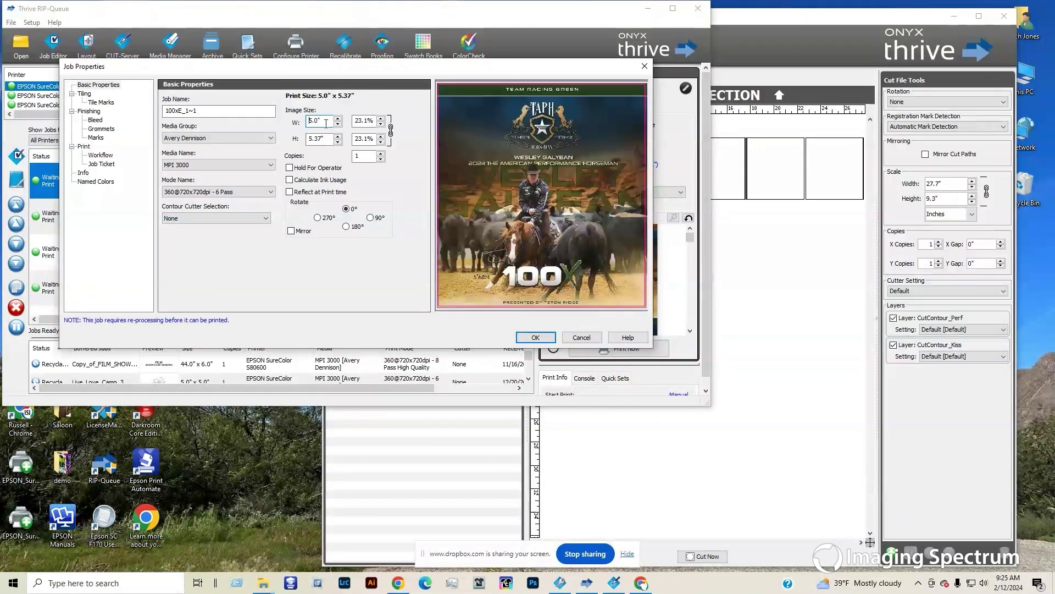
- Assign the Graphtec FC9000 Cutter to job 100xE_1~1 and set it to 2 copies
{"action": "left_click", "coordinate": [251, 220]}
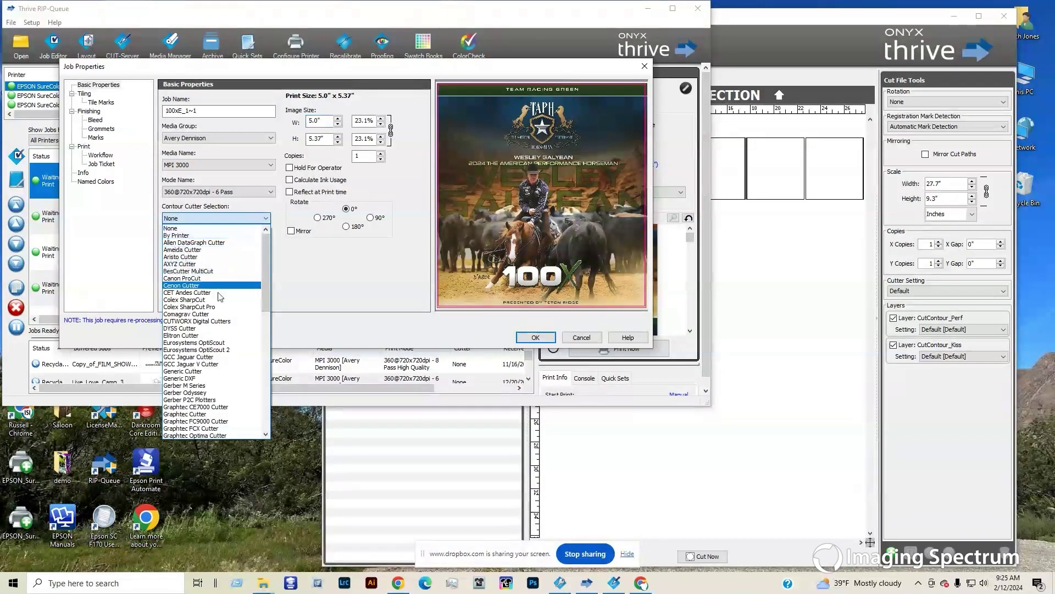
{"action": "left_click", "coordinate": [218, 422]}
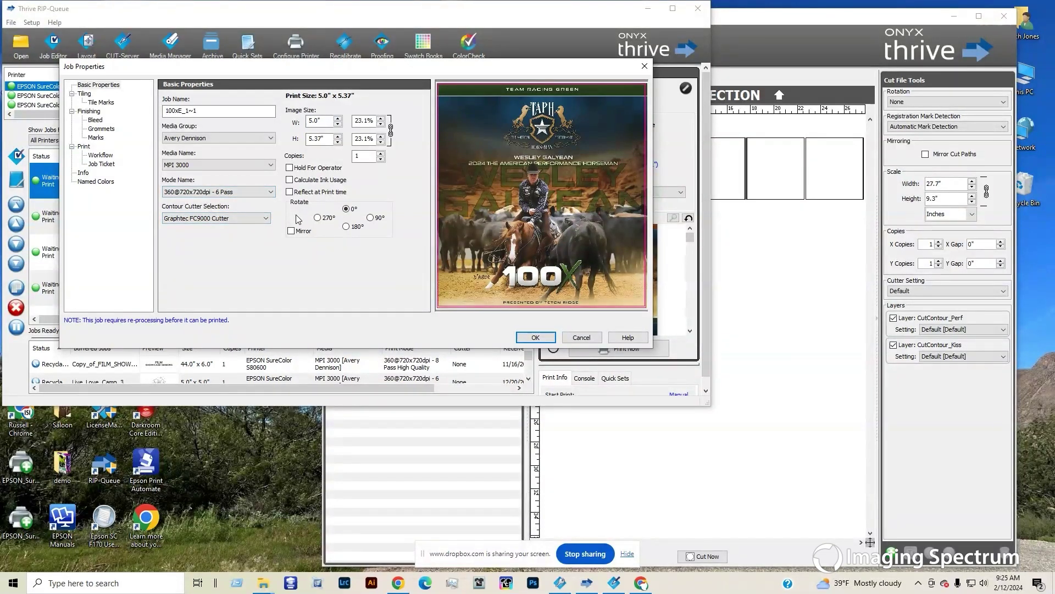
{"action": "left_click", "coordinate": [380, 154]}
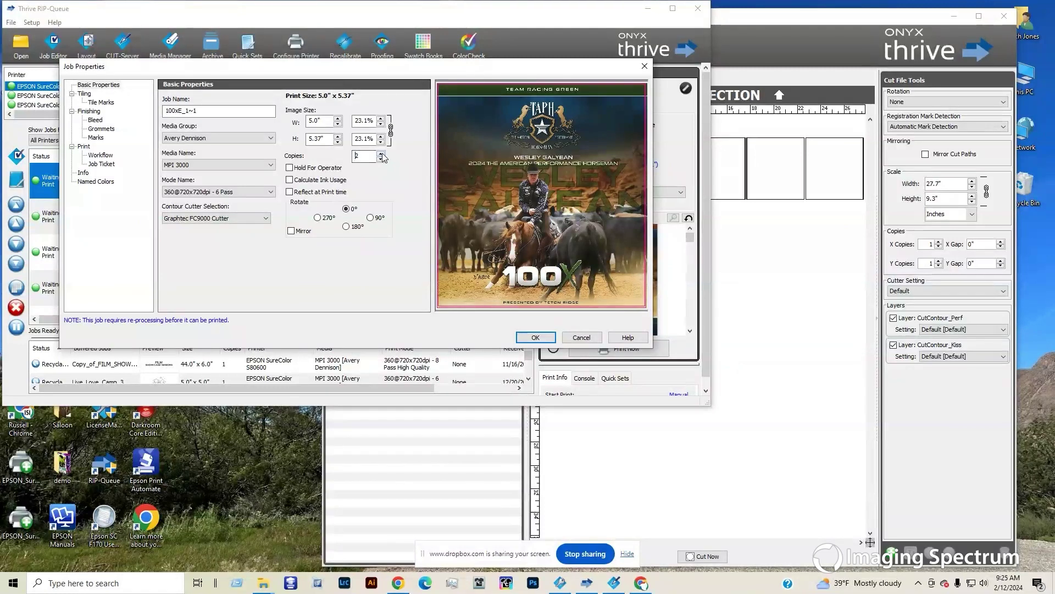
{"action": "left_click", "coordinate": [374, 182]}
{"action": "type", "text": "10"}
{"action": "left_click", "coordinate": [535, 338]}
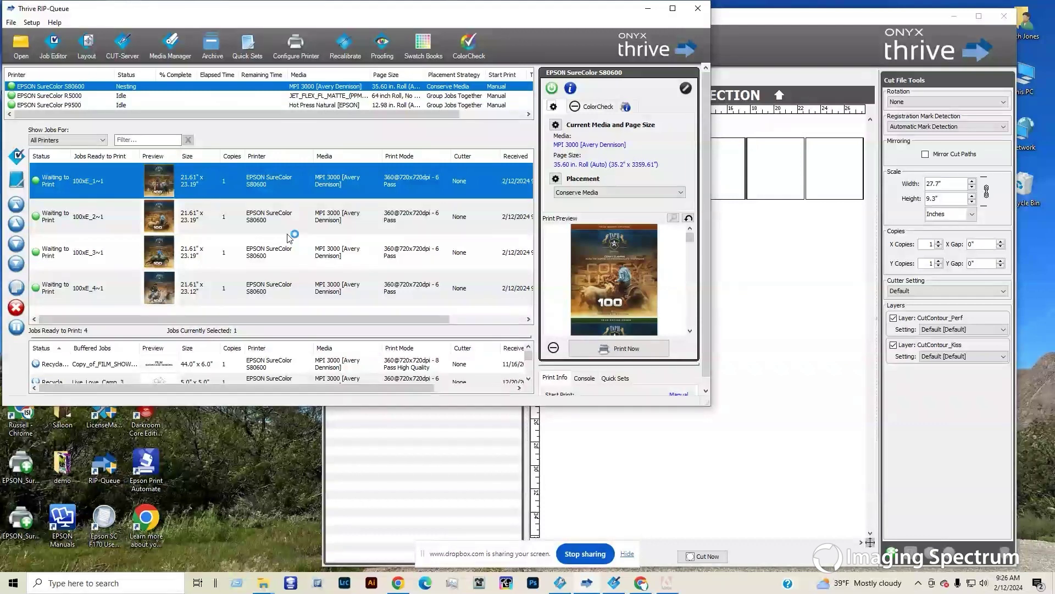
- Set job 100xE_2~1 to a width of 5 inches with the Graphtec FC9000 Cutter as its contour cutter
{"action": "left_click", "coordinate": [467, 217]}
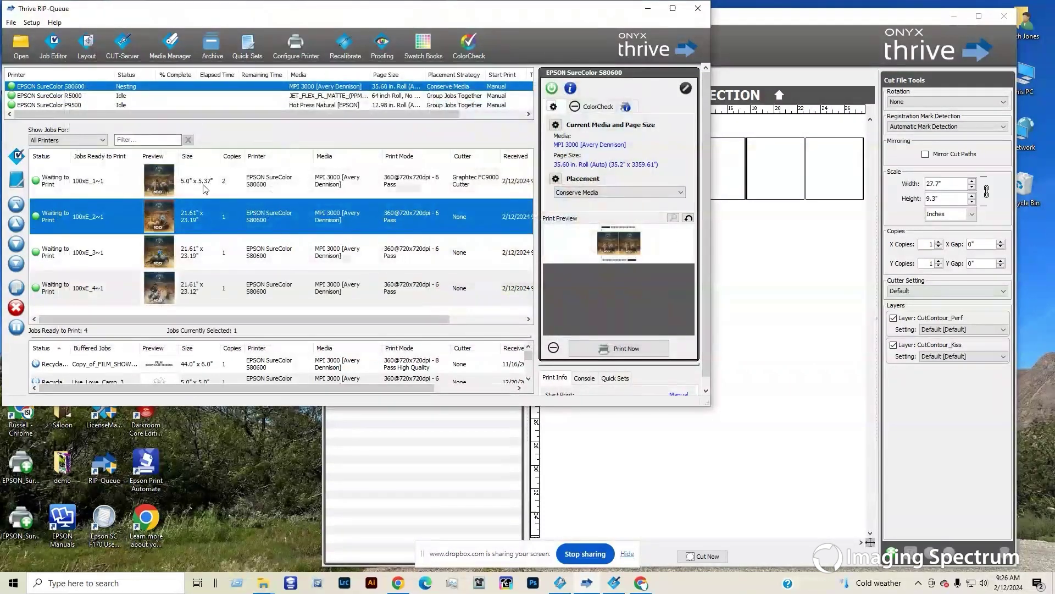
{"action": "double_click", "coordinate": [190, 213]}
{"action": "left_click", "coordinate": [214, 219]}
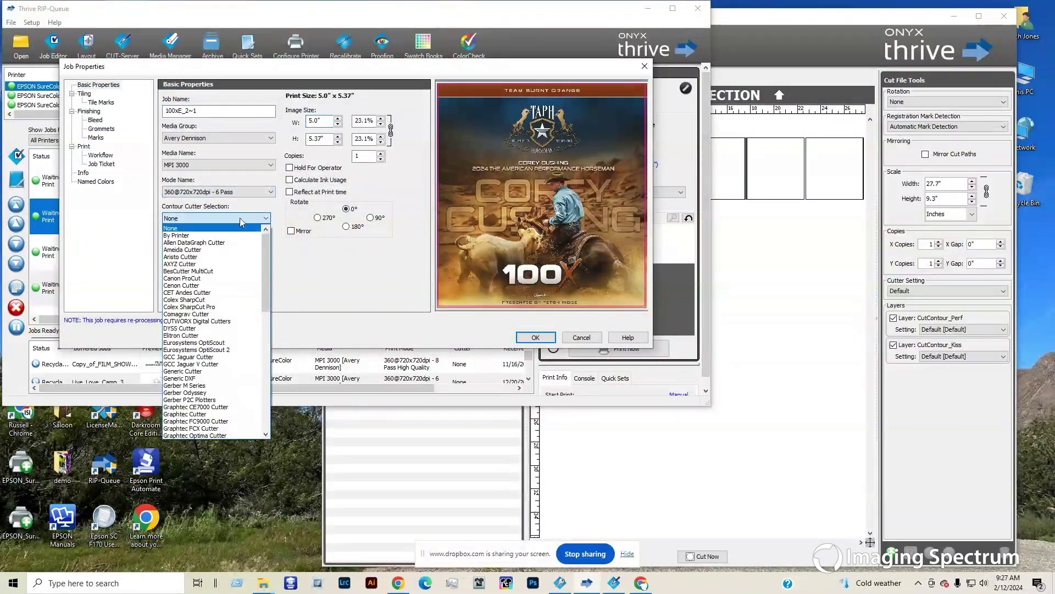
{"action": "left_click", "coordinate": [207, 421]}
{"action": "left_click", "coordinate": [535, 337]}
- Set job 100xE_3~1 to a width of 5 inches with the Graphtec FC9000 Cutter as its contour cutter
{"action": "left_click", "coordinate": [193, 250]}
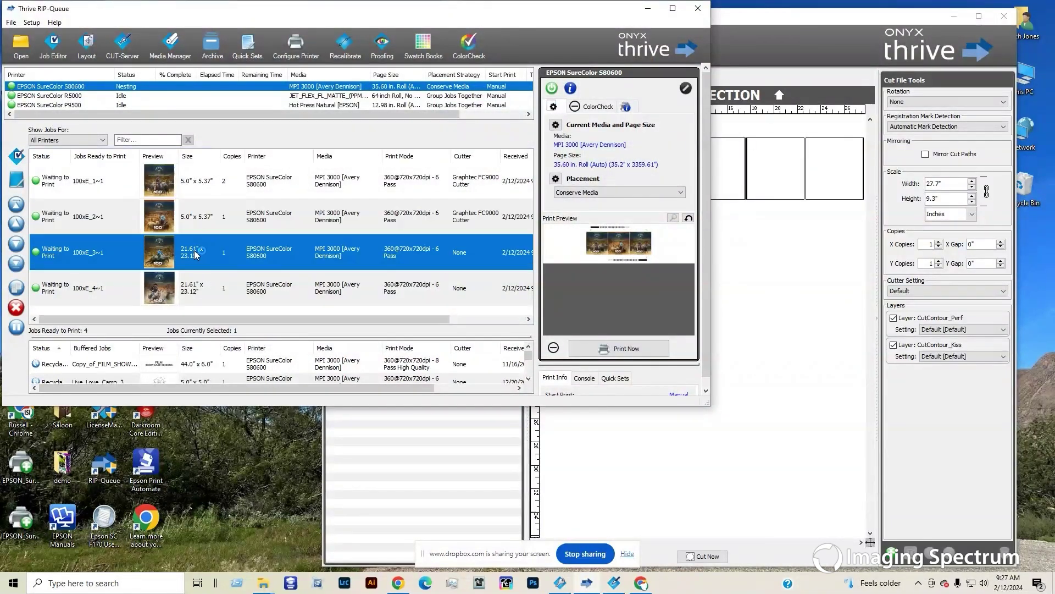
{"action": "double_click", "coordinate": [194, 249]}
{"action": "left_click", "coordinate": [214, 219]}
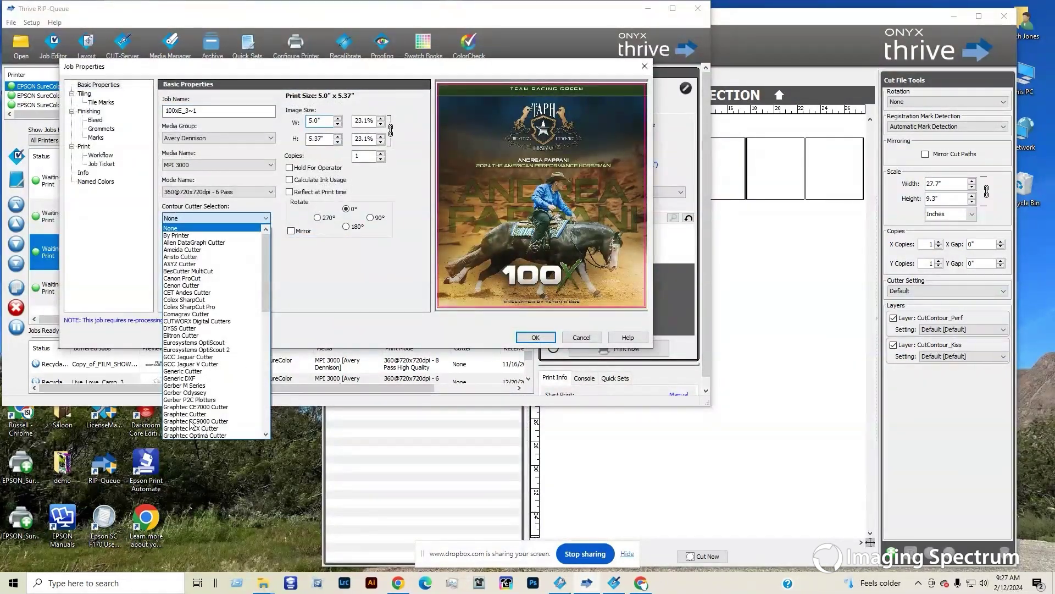
{"action": "left_click", "coordinate": [199, 421]}
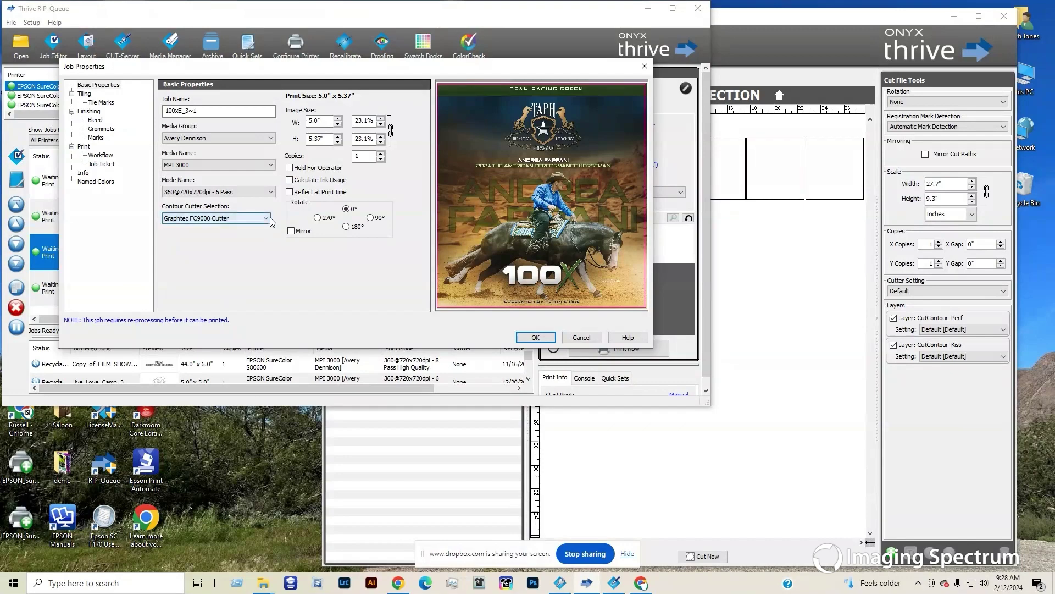
{"action": "left_click", "coordinate": [528, 336]}
- Set job 100xE_4~1 to a width of 5 inches with the Graphtec FC9000 Cutter as its contour cutter
{"action": "left_click", "coordinate": [195, 272]}
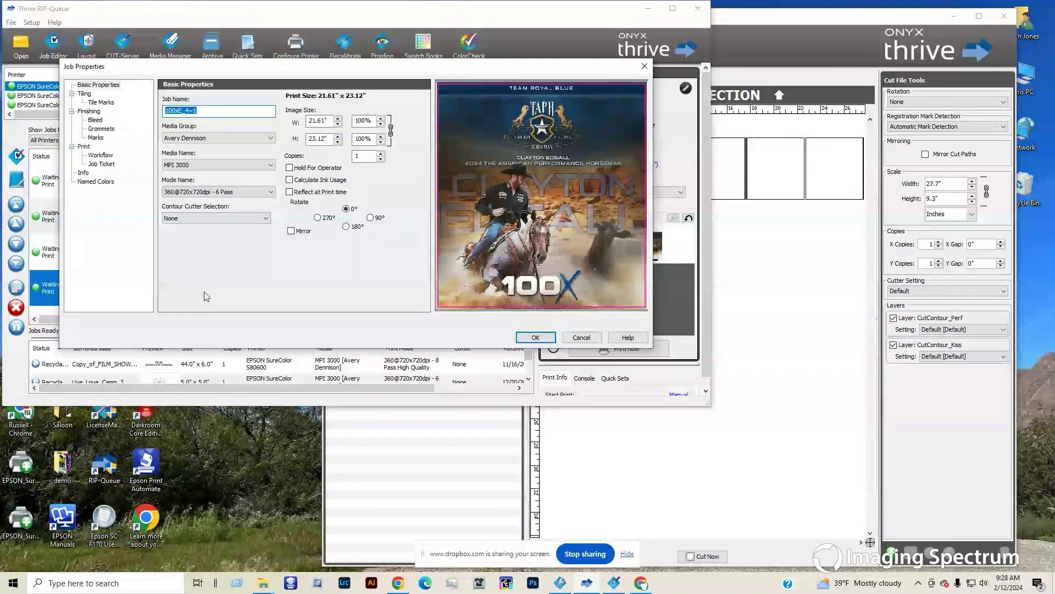
{"action": "left_click", "coordinate": [215, 219]}
{"action": "left_click", "coordinate": [214, 421]}
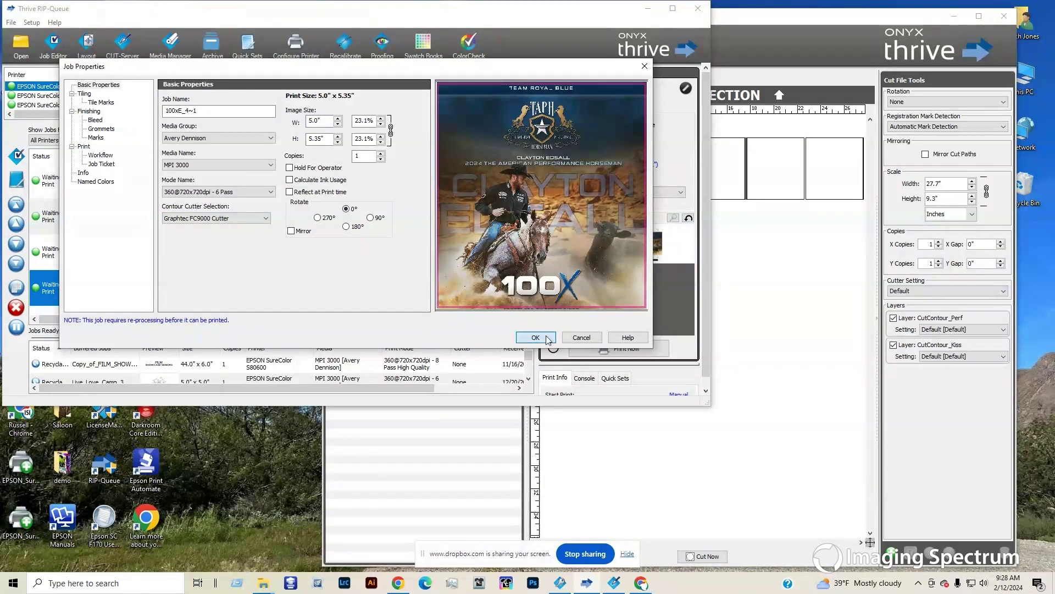
{"action": "left_click", "coordinate": [536, 337]}
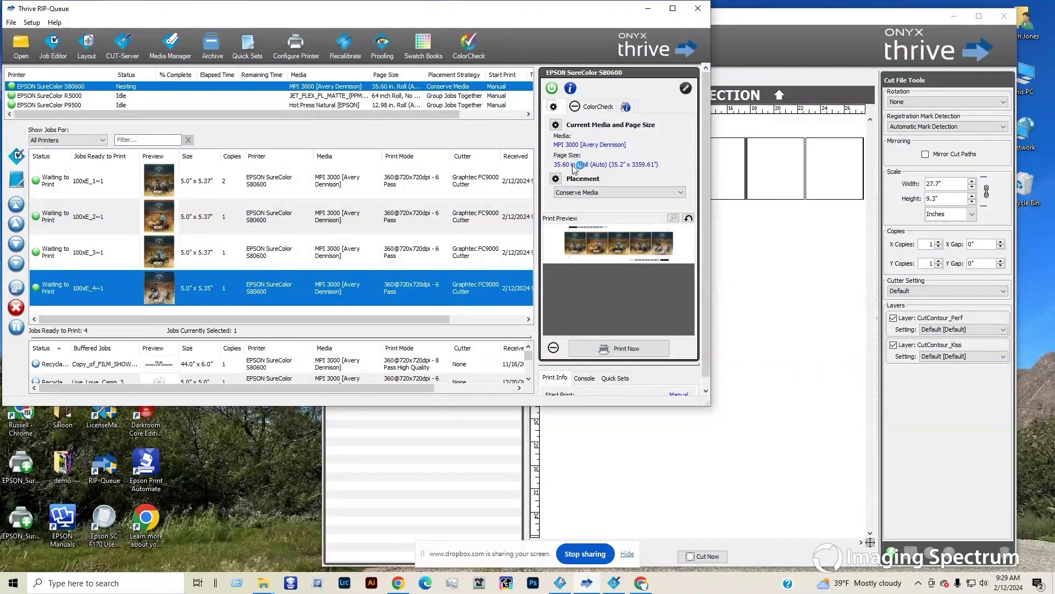
- Set the Conserve Media placement's space between copies to 0.25 inches and print the nested jobs
{"action": "left_click", "coordinate": [556, 179]}
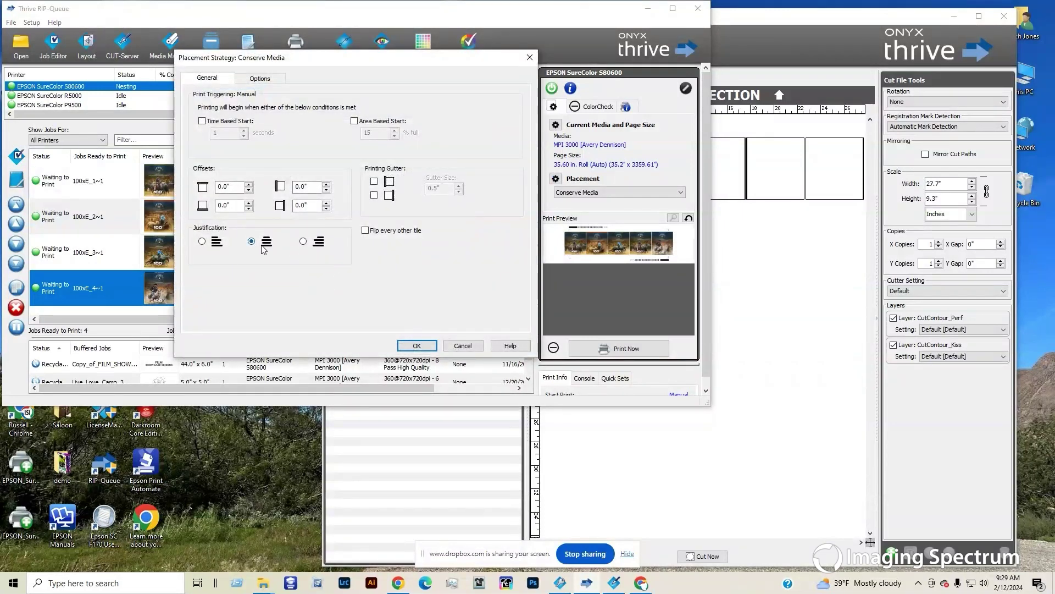
{"action": "left_click", "coordinate": [259, 79]}
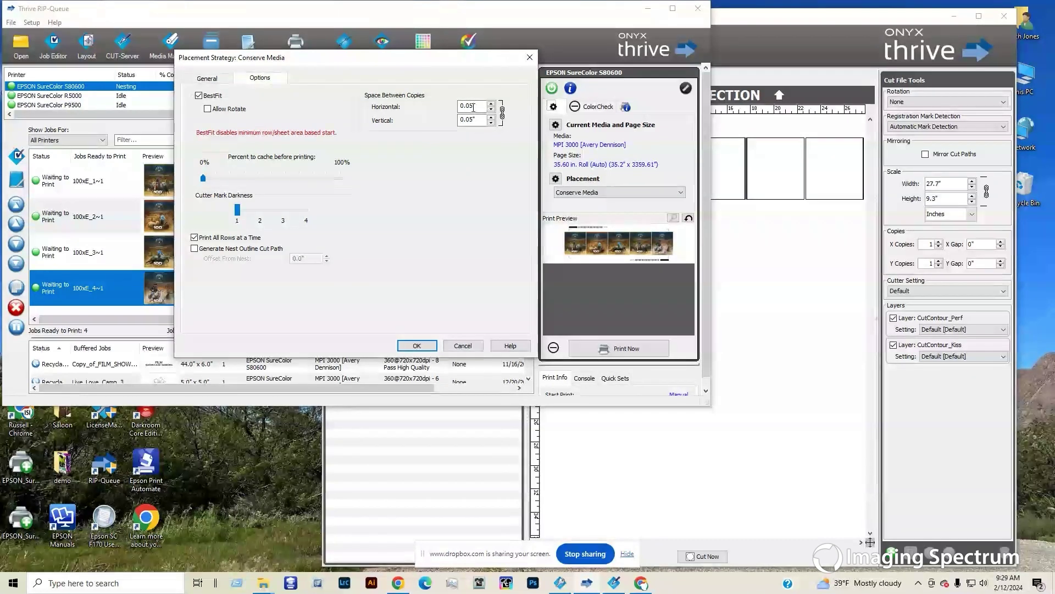
{"action": "left_click_drag", "start_coordinate": [474, 107], "coordinate": [467, 107]}
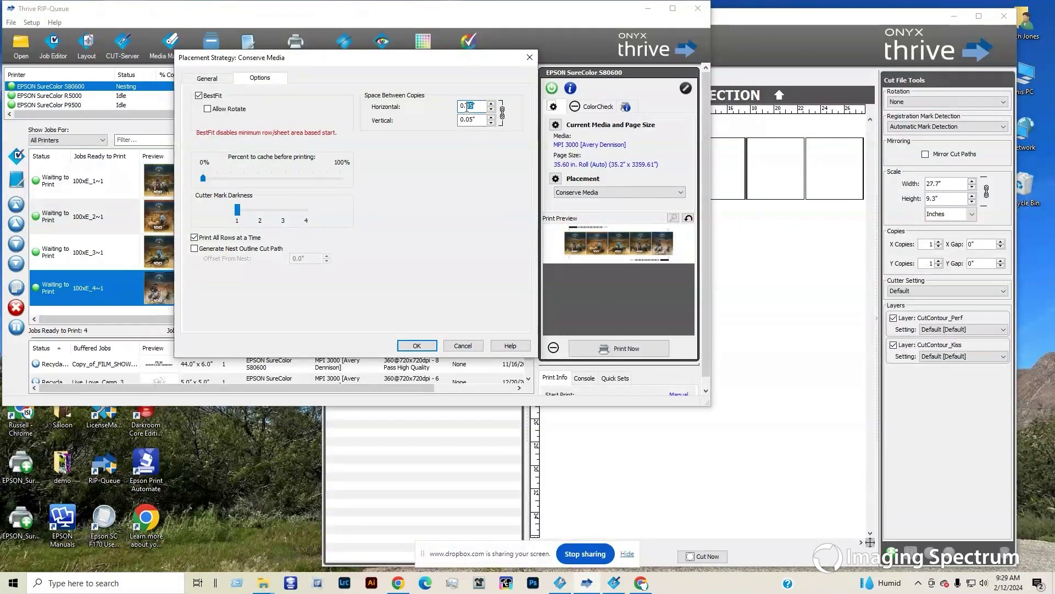
{"action": "type", "text": "25"}
{"action": "left_click", "coordinate": [209, 80]}
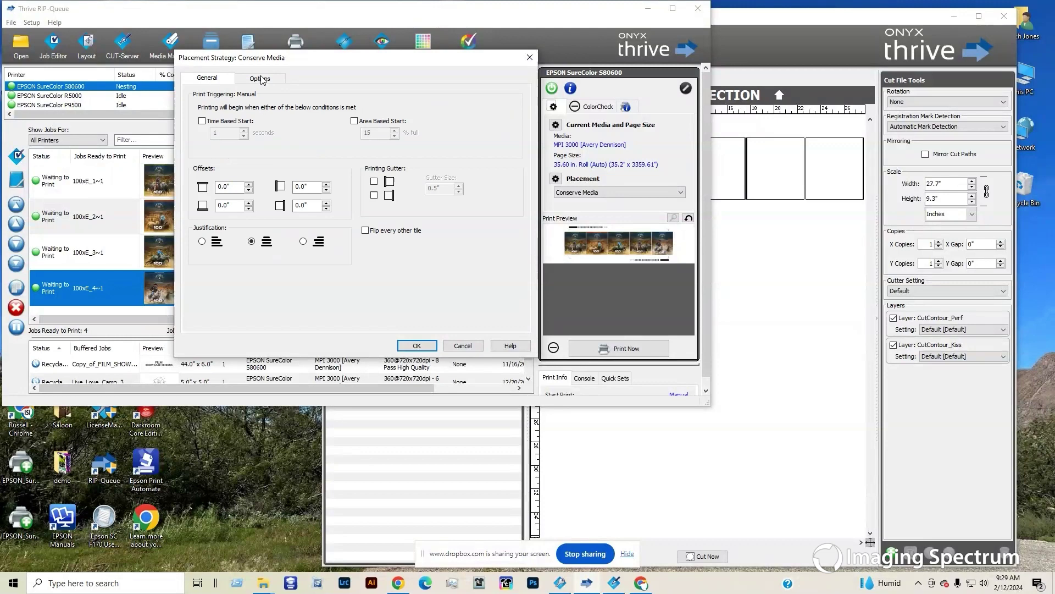
{"action": "left_click", "coordinate": [413, 345]}
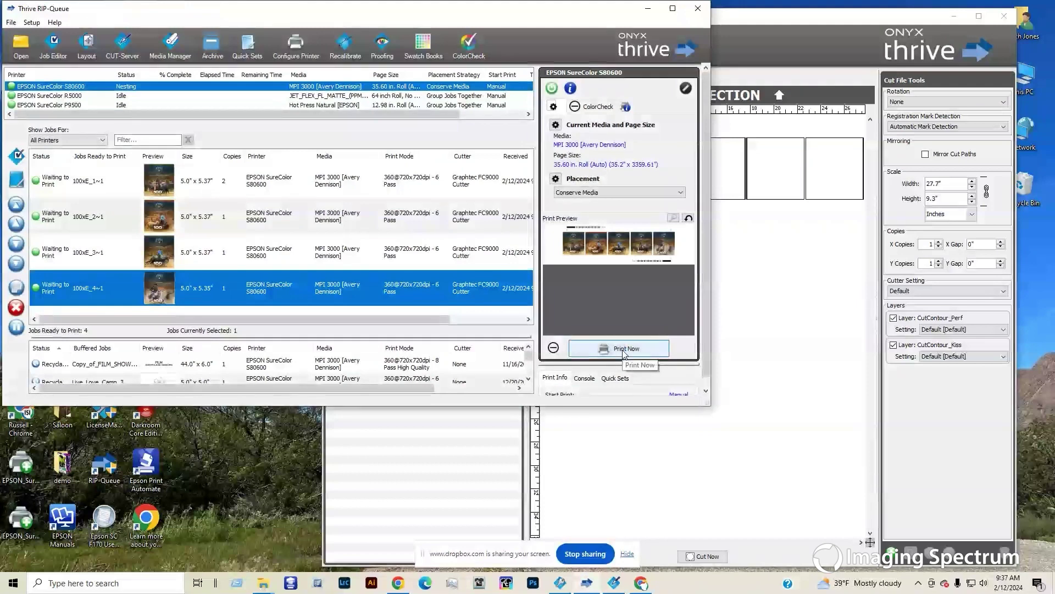
{"action": "left_click", "coordinate": [624, 352]}
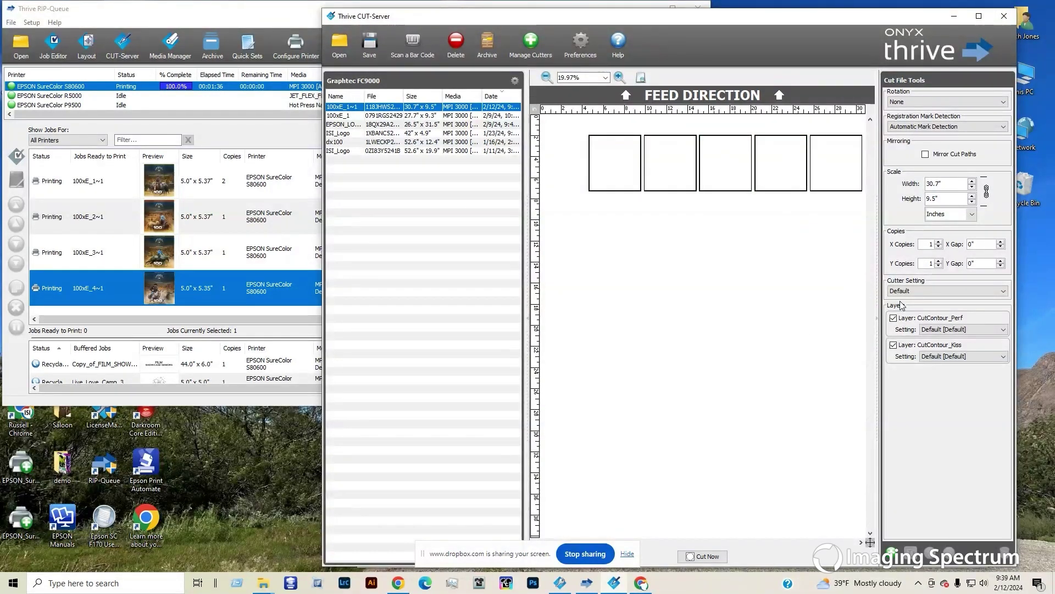
- Move the CutContour_Kiss layer ahead of CutContour_Perf in the cut order of job 100xE_1~1
{"action": "left_click", "coordinate": [919, 353]}
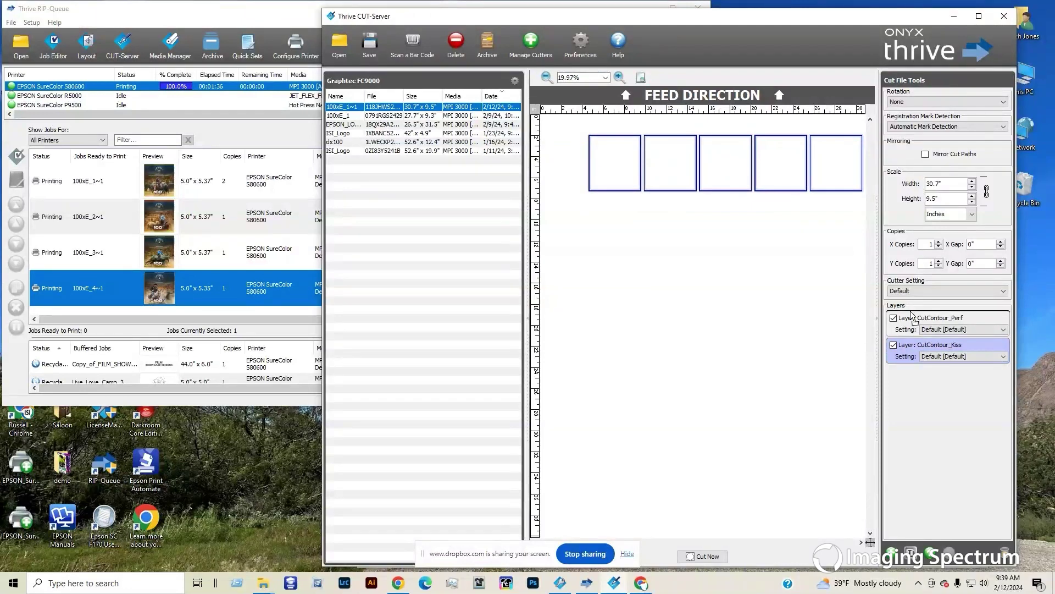
{"action": "left_click_drag", "start_coordinate": [912, 315], "coordinate": [913, 317]}
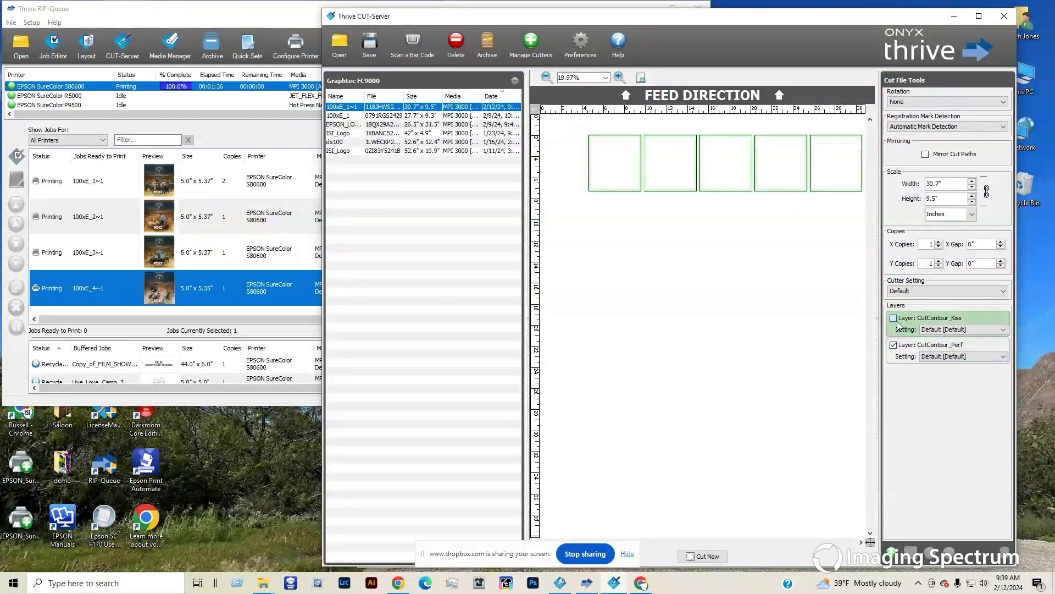
{"action": "left_click", "coordinate": [914, 323]}
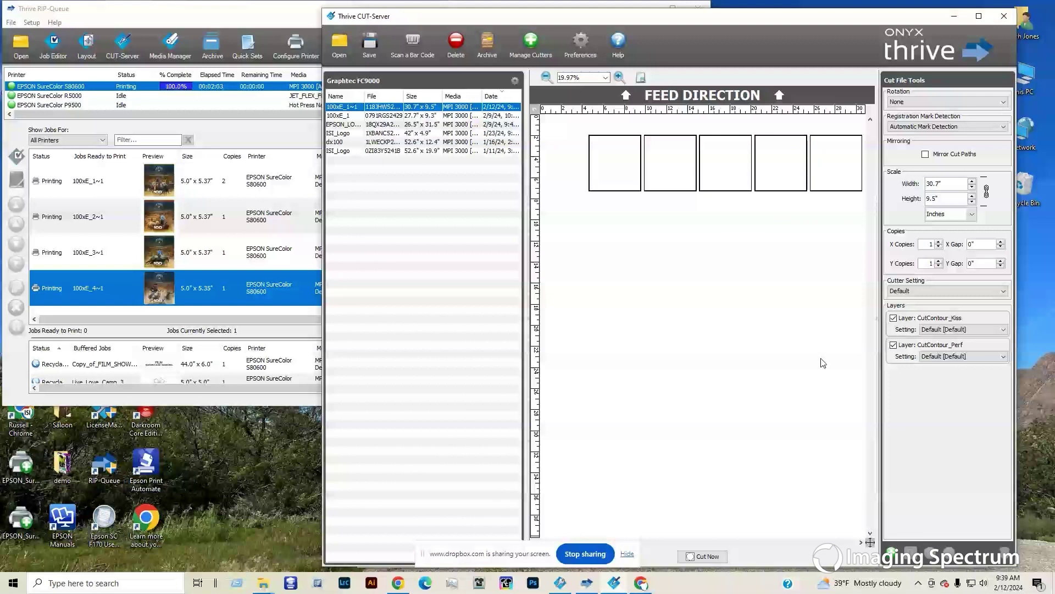
- Exclude the CutContour_Perf layer and send only the CutContour_Kiss layer to the Graphtec FC9000 for cutting
{"action": "left_click", "coordinate": [894, 346]}
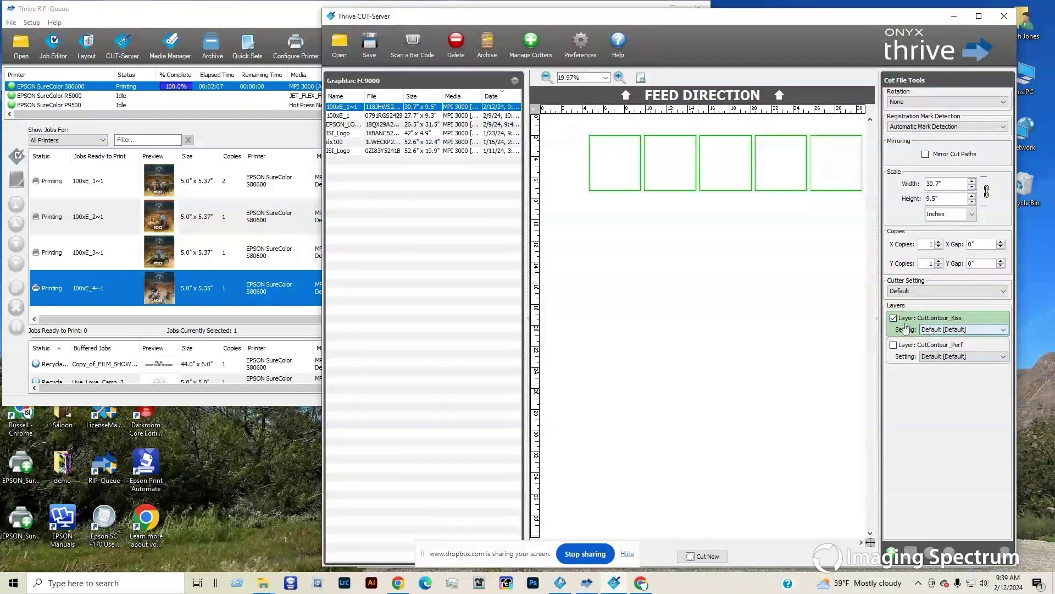
{"action": "left_click", "coordinate": [708, 556]}
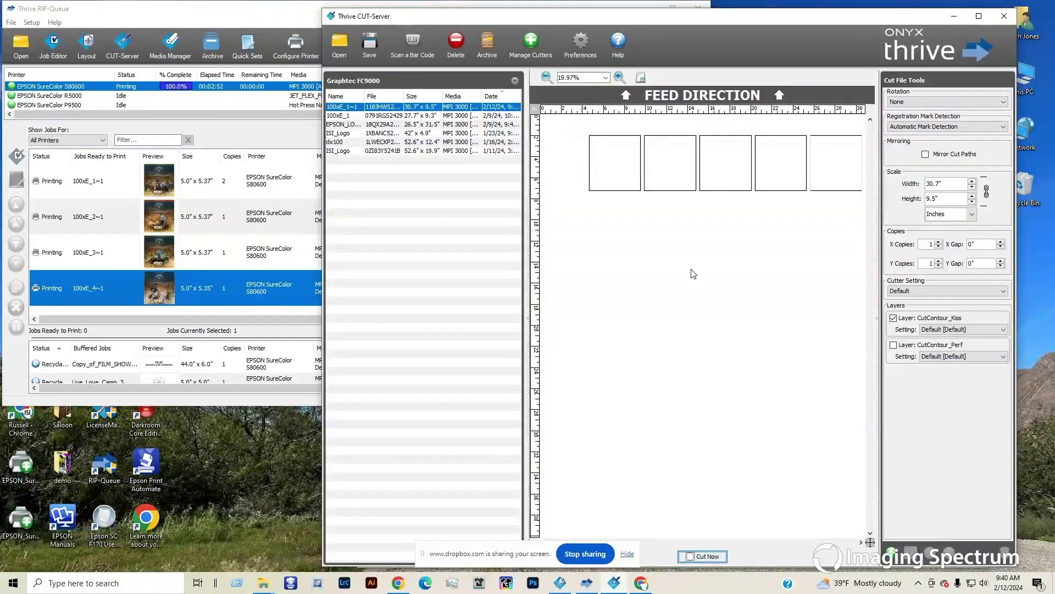
- Exclude the CutContour_Kiss layer and enable only CutContour_Perf for the perforation cut
{"action": "left_click", "coordinate": [896, 325]}
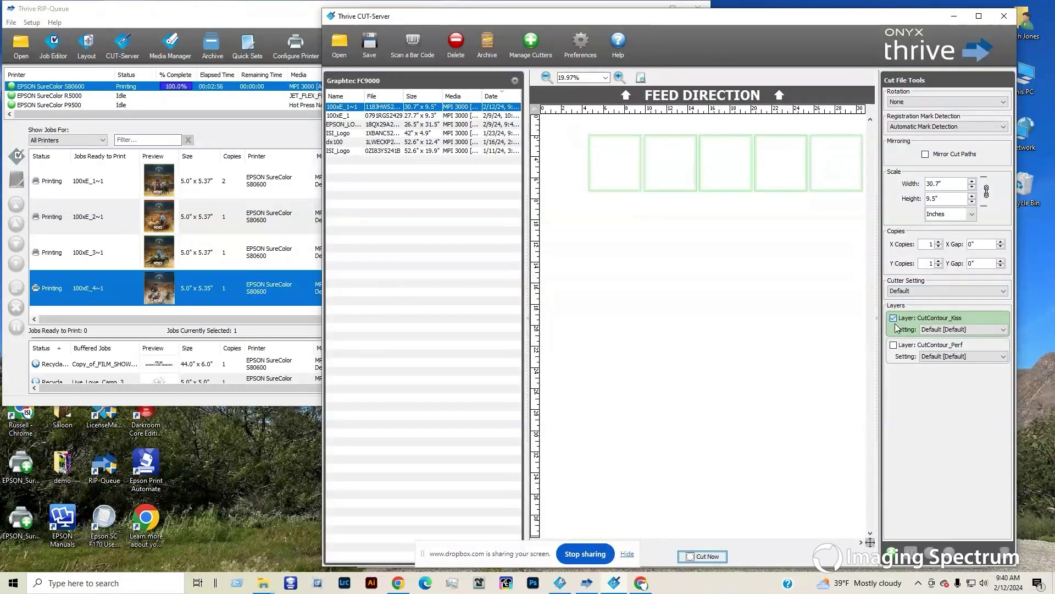
{"action": "left_click", "coordinate": [897, 345]}
{"action": "left_click", "coordinate": [894, 345]}
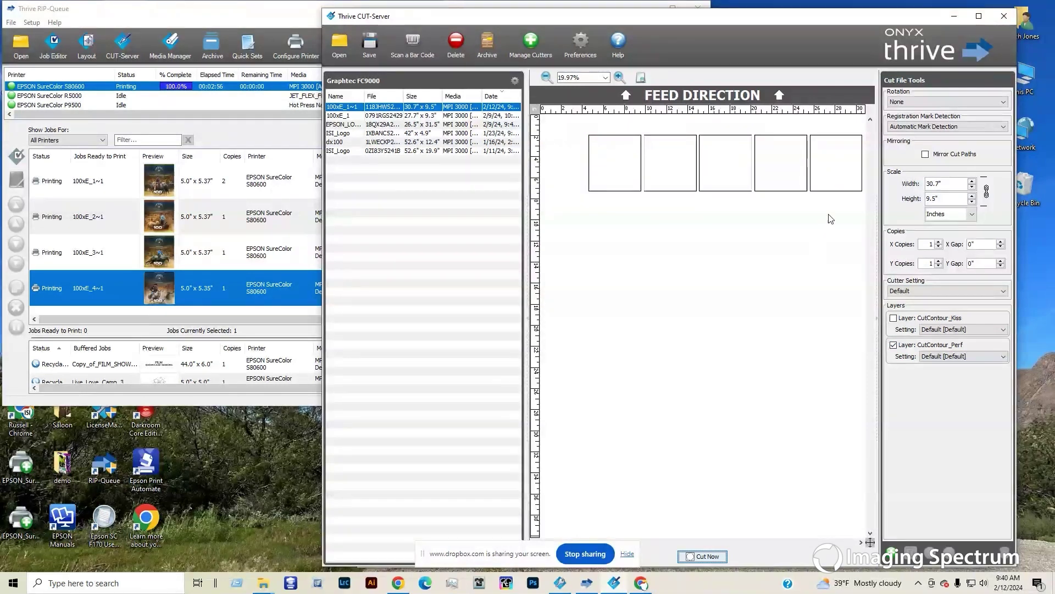